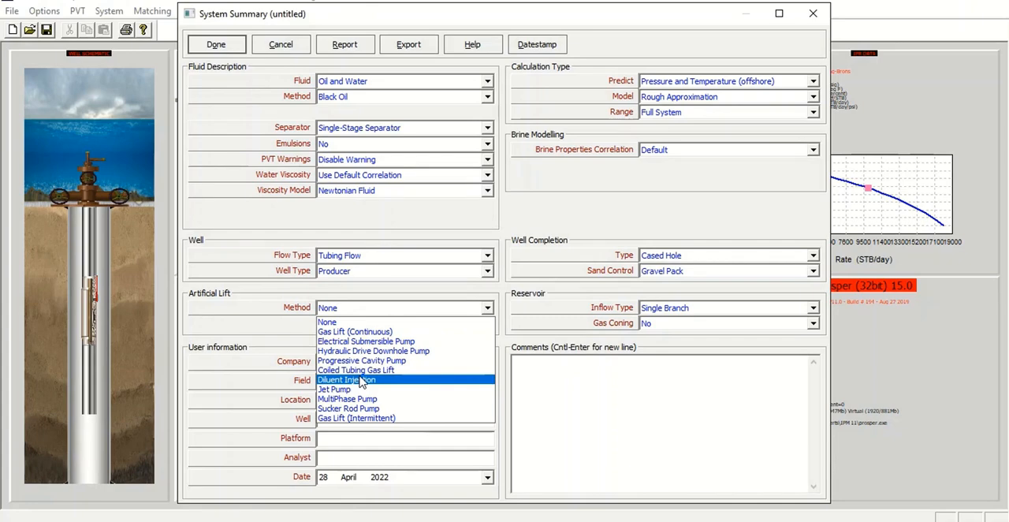
Step: Set the well's artificial lift method to Diluent Injection and accept the system summary
{"action": "left_click", "coordinate": [366, 381]}
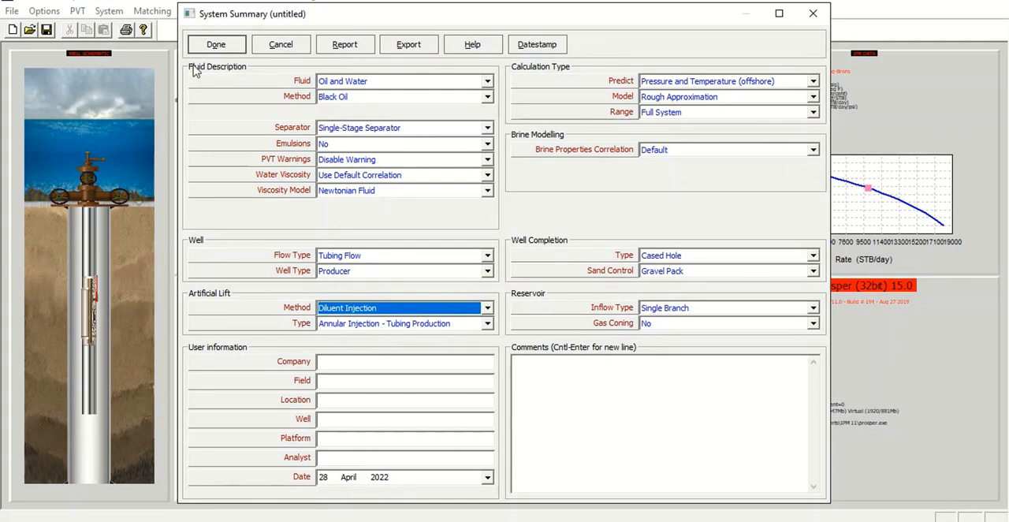
{"action": "left_click", "coordinate": [210, 49]}
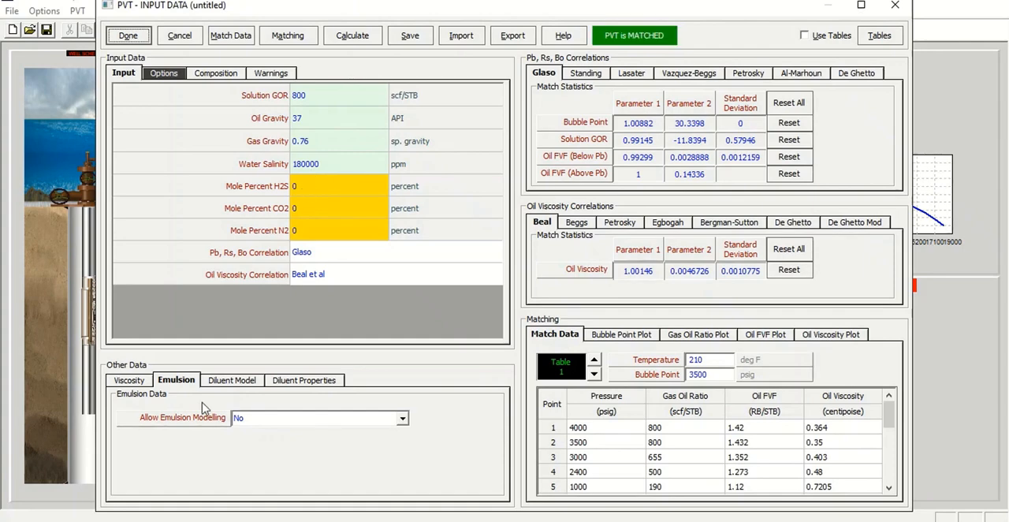
Step: Define the injected diluent in the PVT data as Water with a salinity of 20000 ppm
{"action": "left_click", "coordinate": [233, 381]}
{"action": "left_click", "coordinate": [308, 381]}
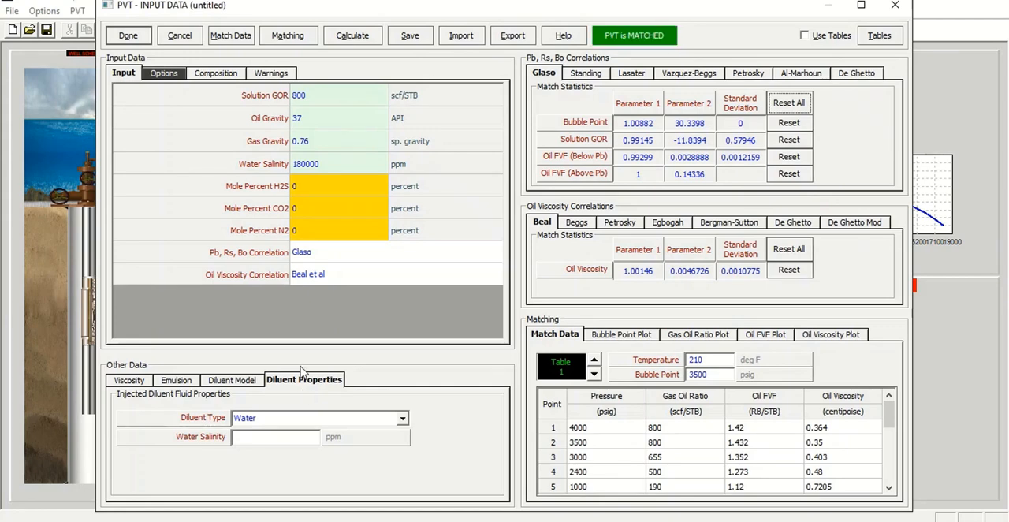
{"action": "left_click", "coordinate": [402, 418]}
{"action": "left_click", "coordinate": [324, 430]}
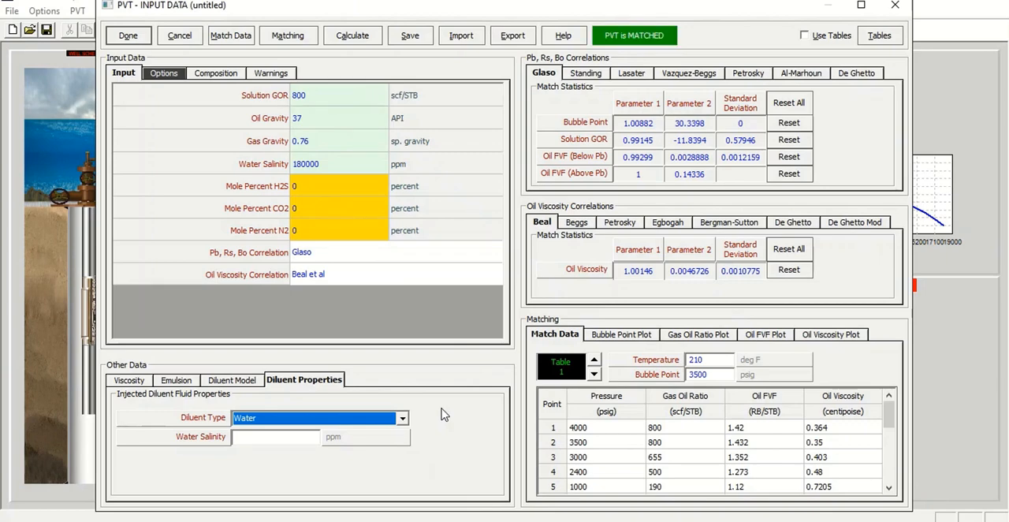
{"action": "left_click", "coordinate": [268, 439]}
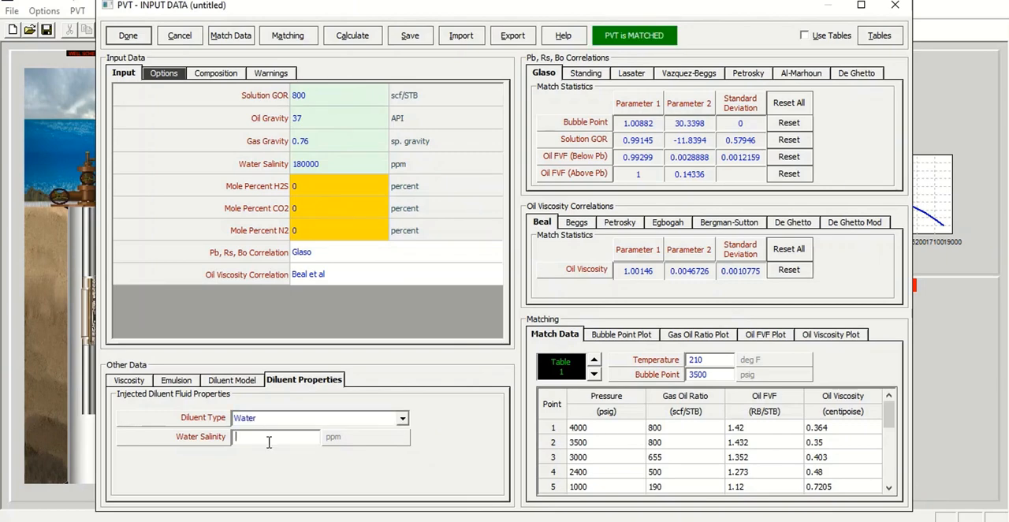
{"action": "type", "text": "20000"}
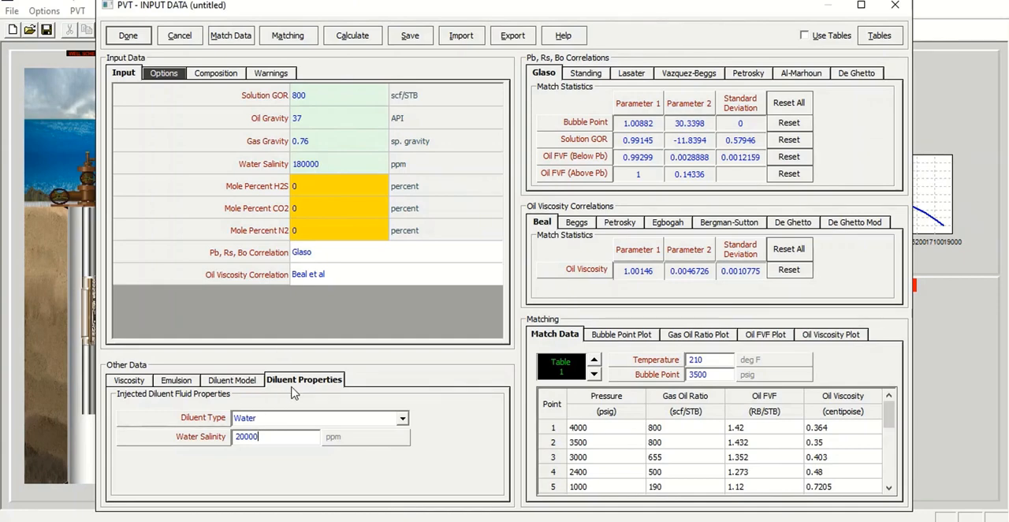
{"action": "left_click", "coordinate": [129, 39]}
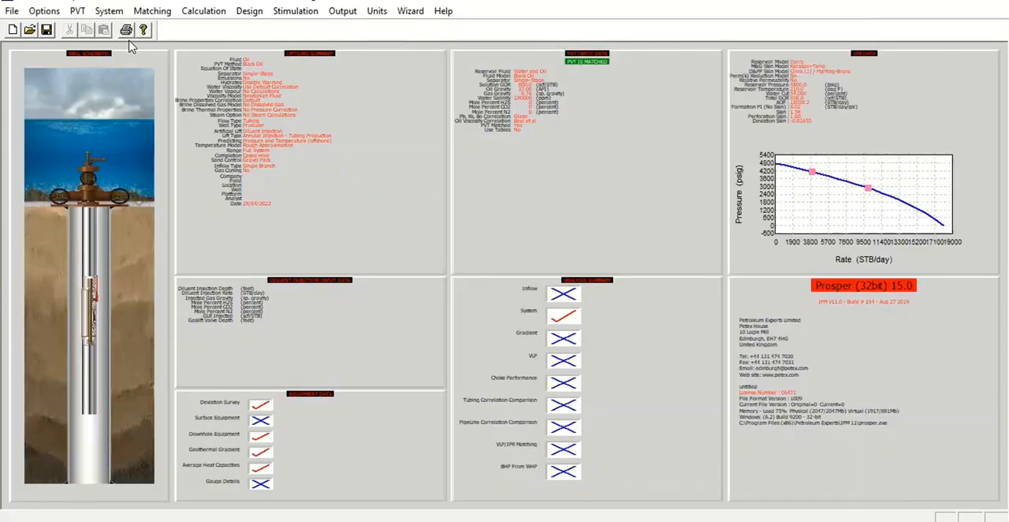
Step: Review the IPR model's gravel pack sand control inputs and close them
{"action": "left_click", "coordinate": [856, 151]}
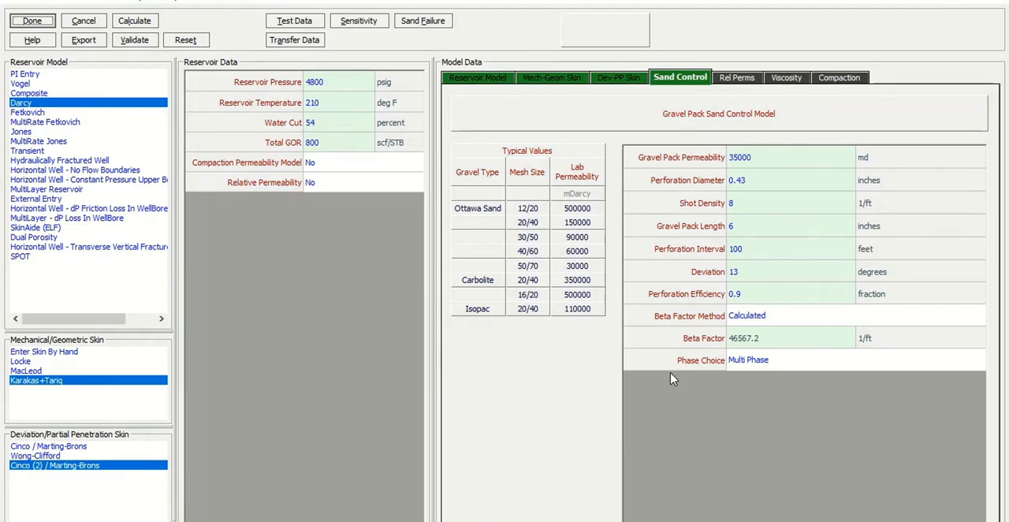
{"action": "key", "text": "Return"}
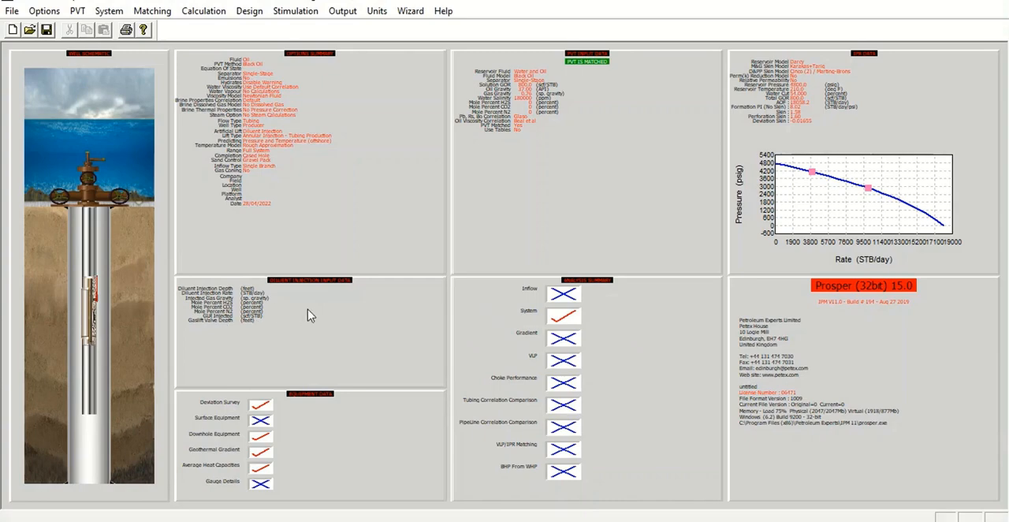
Step: Enter the diluent injection data with an injection depth of 9000 feet and a rate of 5000 STB/day
{"action": "double_click", "coordinate": [314, 331]}
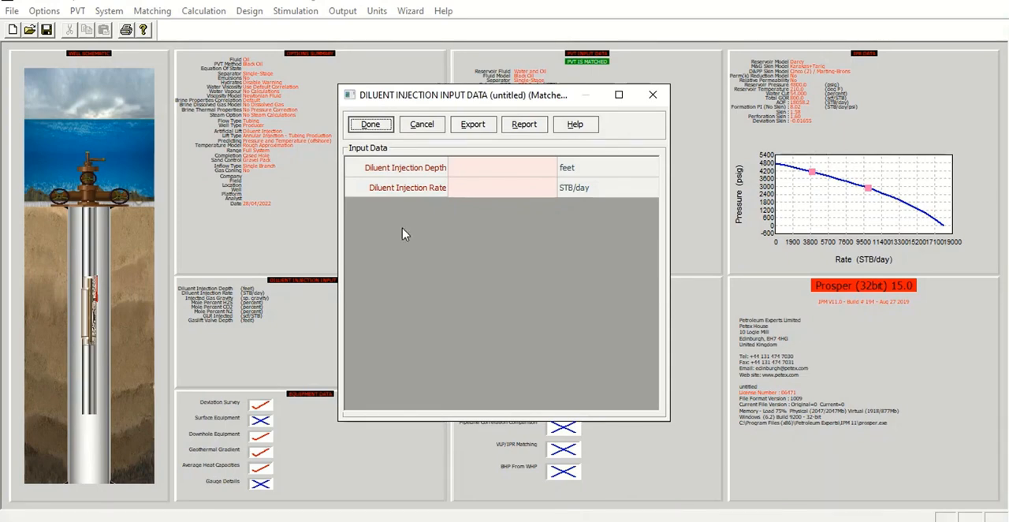
{"action": "left_click", "coordinate": [454, 171]}
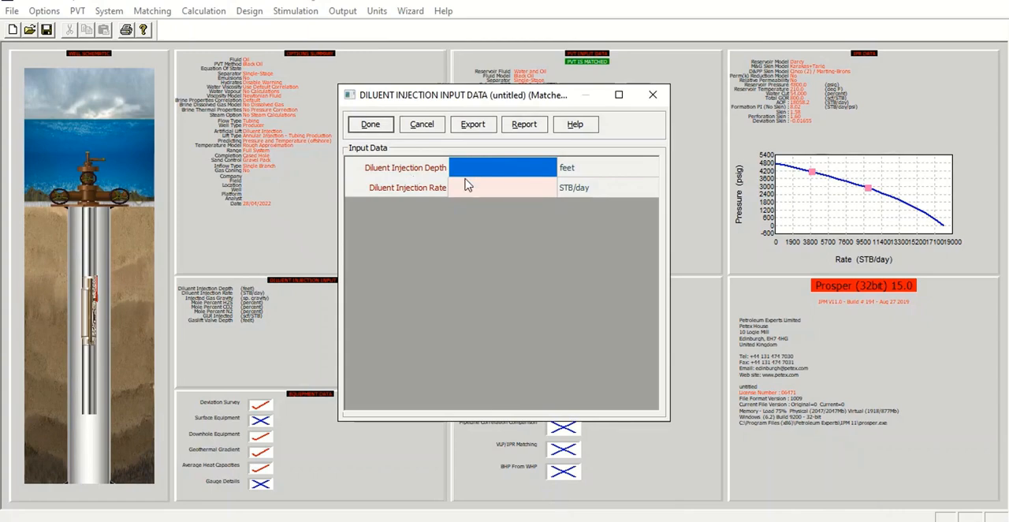
{"action": "type", "text": "90"}
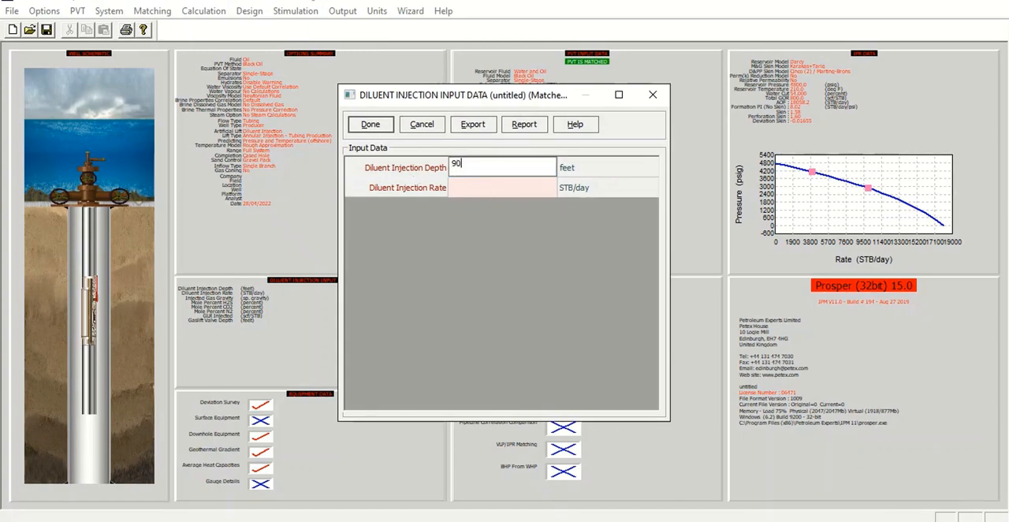
{"action": "type", "text": "00"}
{"action": "left_click", "coordinate": [475, 195]}
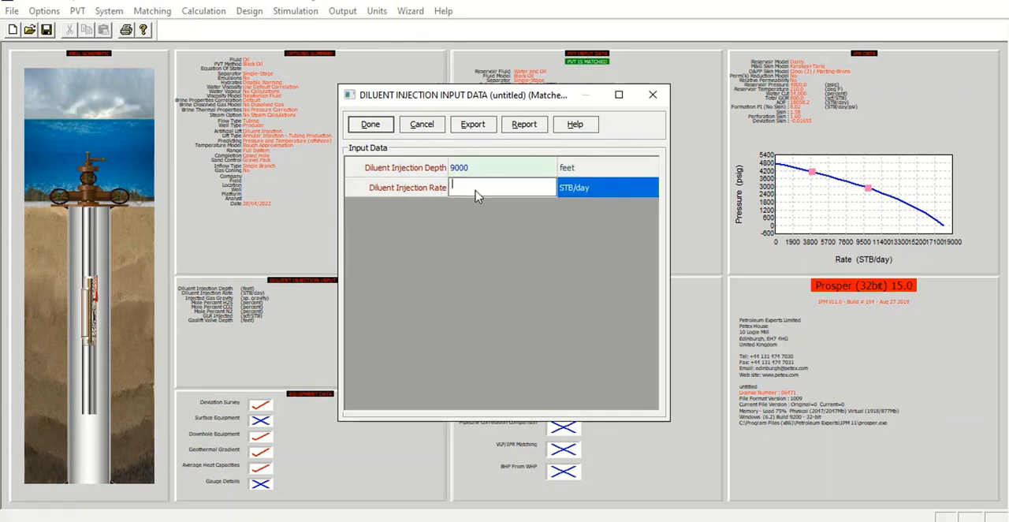
{"action": "type", "text": "5000"}
{"action": "left_click", "coordinate": [370, 124]}
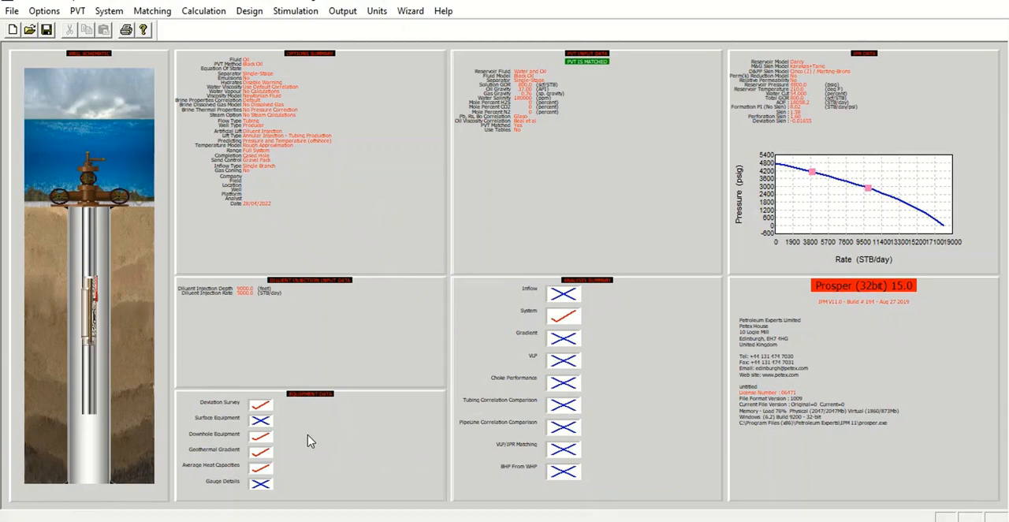
Step: Review the downhole equipment table, check the validation of the equipment data, and close it
{"action": "left_click", "coordinate": [344, 425]}
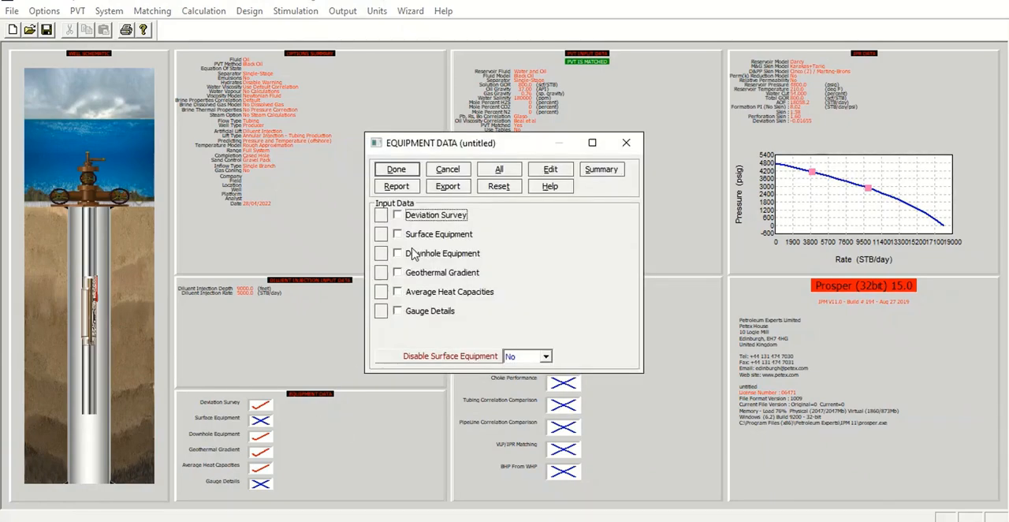
{"action": "left_click", "coordinate": [412, 253]}
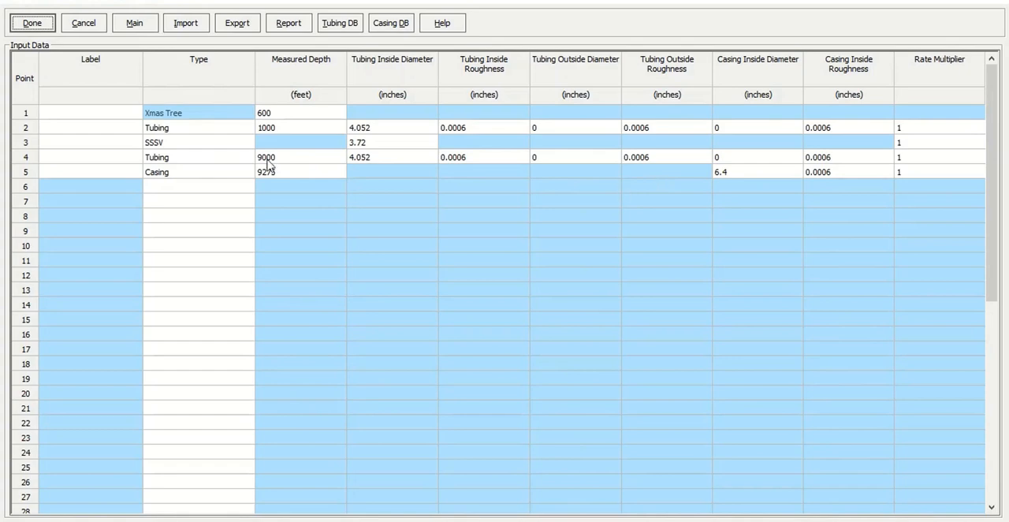
{"action": "left_click", "coordinate": [32, 24]}
{"action": "left_click", "coordinate": [400, 173]}
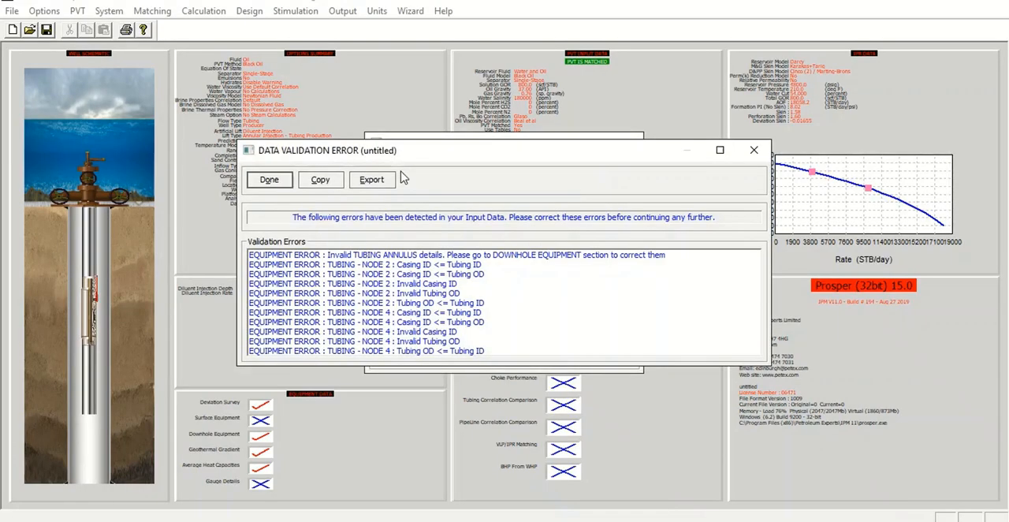
{"action": "left_click", "coordinate": [269, 180]}
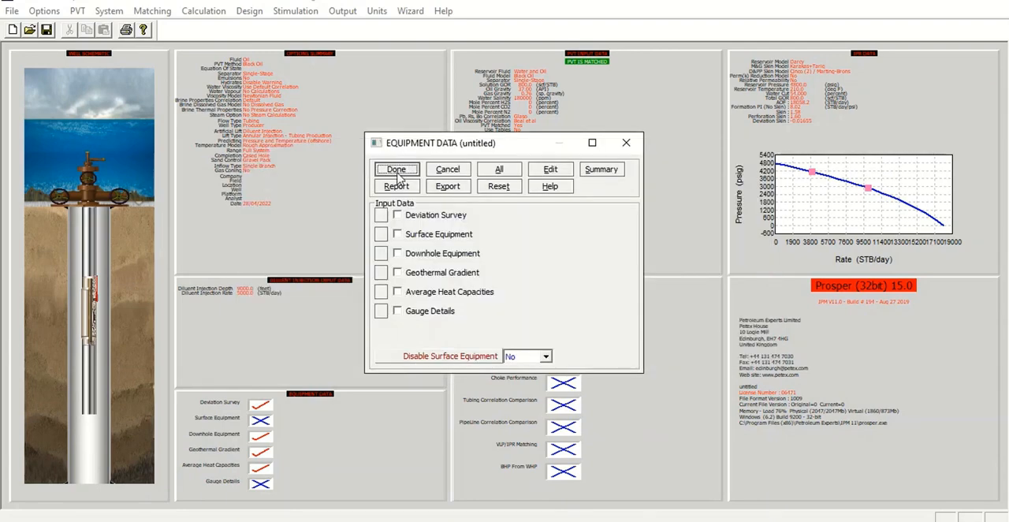
{"action": "left_click", "coordinate": [397, 171]}
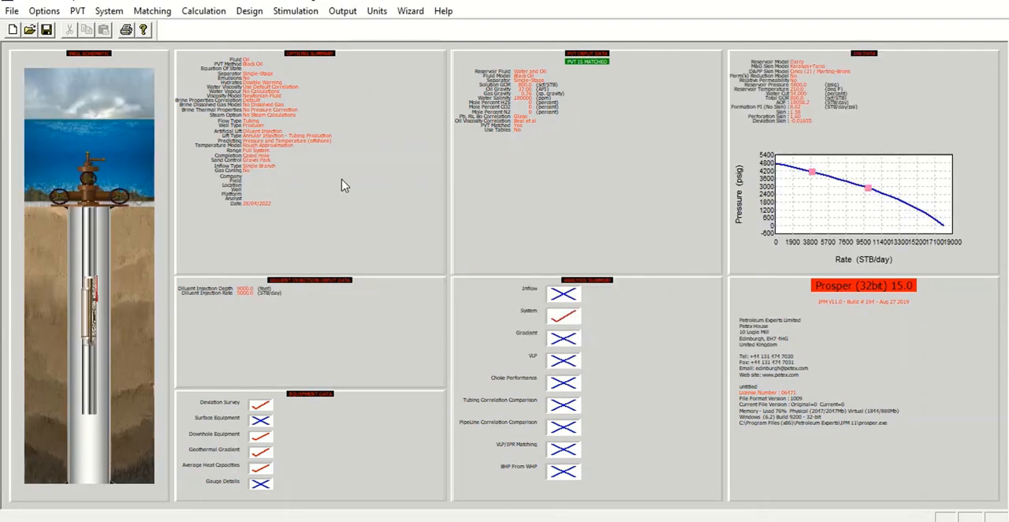
Step: Change the diluent injection type in the system summary to Annular Injection with GasLift
{"action": "double_click", "coordinate": [341, 182]}
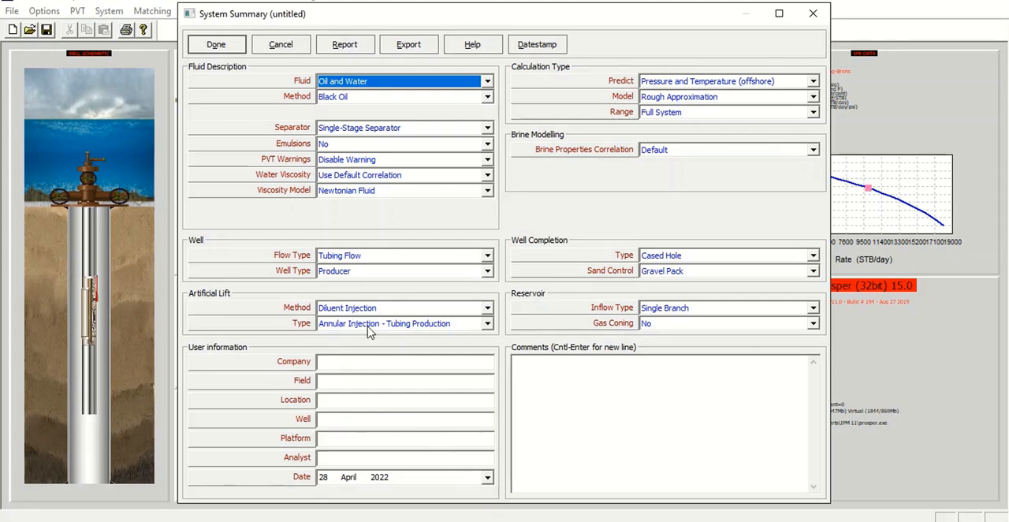
{"action": "left_click", "coordinate": [484, 325]}
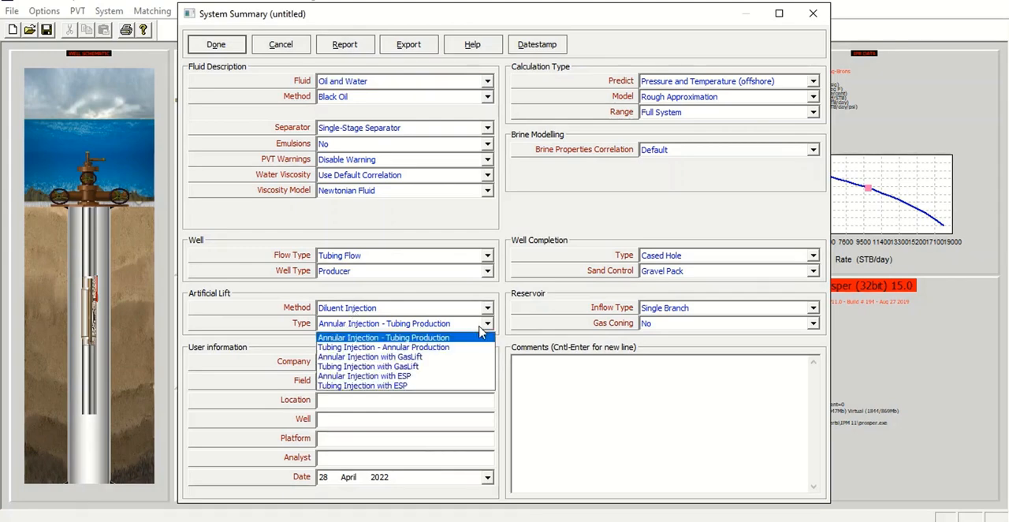
{"action": "left_click", "coordinate": [427, 357]}
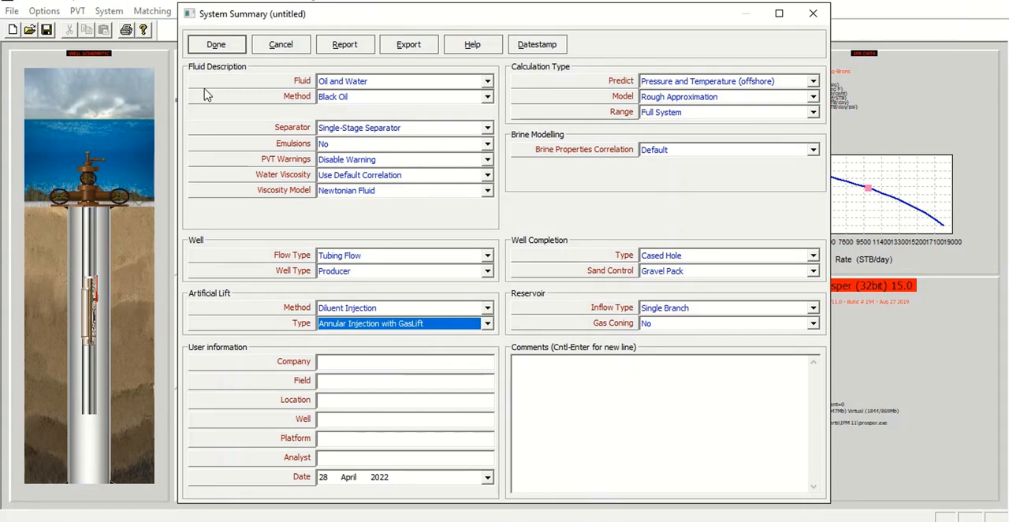
{"action": "left_click", "coordinate": [217, 47]}
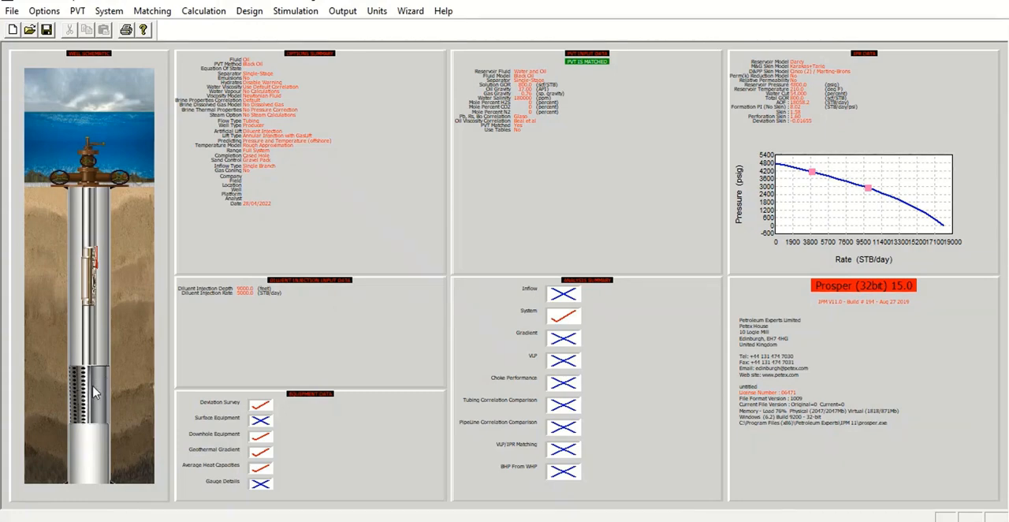
Step: Set the injected gas gravity to 0.7 and its H2S, CO2 and N2 mole percents to 0 in the diluent injection data
{"action": "double_click", "coordinate": [318, 326]}
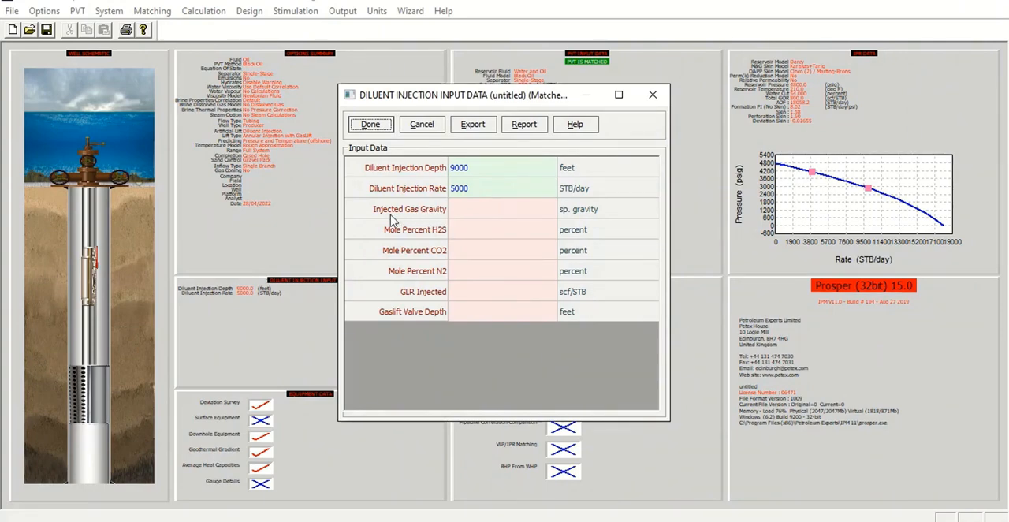
{"action": "left_click", "coordinate": [481, 215]}
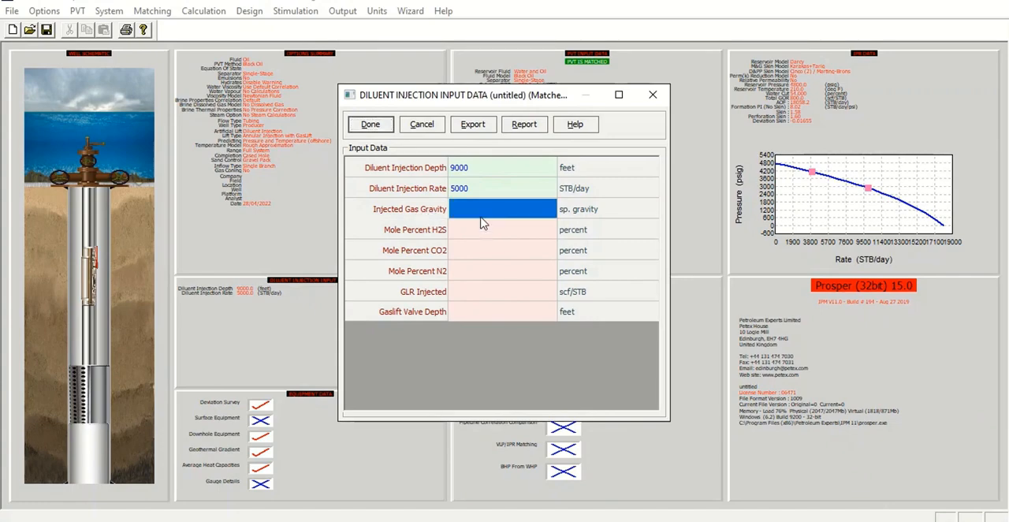
{"action": "type", "text": "0.7"}
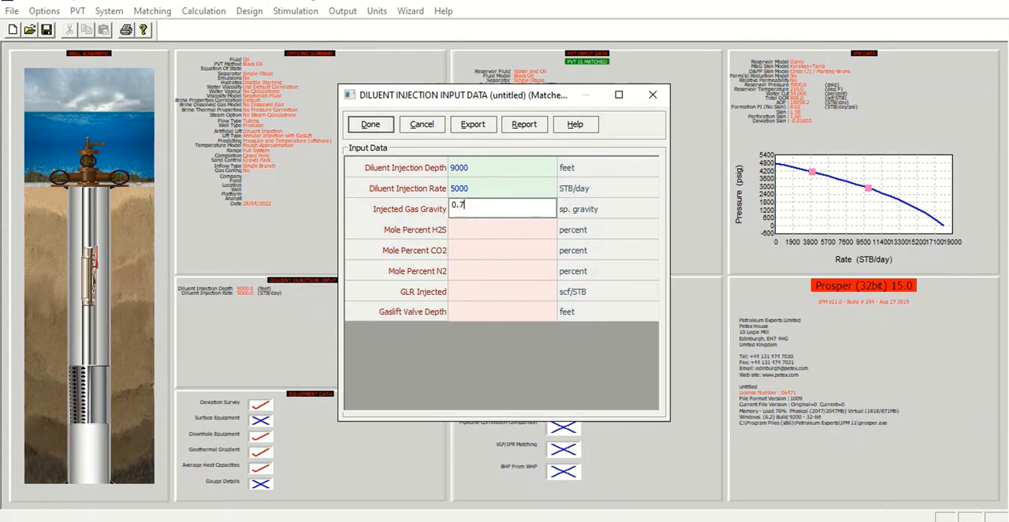
{"action": "key", "text": "Return"}
{"action": "type", "text": "9"}
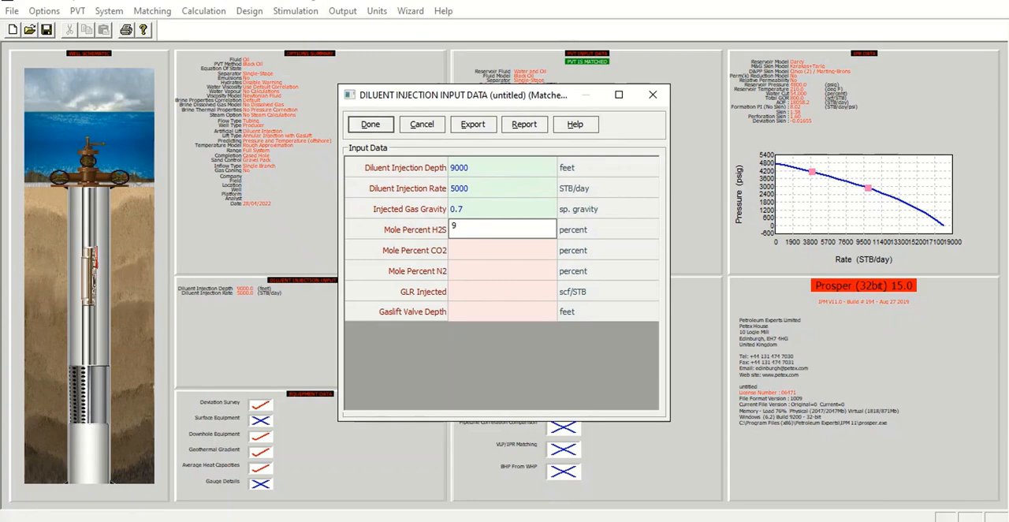
{"action": "key", "text": "BackSpace"}
{"action": "type", "text": "0"}
{"action": "key", "text": "Return"}
{"action": "type", "text": "0"}
{"action": "key", "text": "Return"}
{"action": "type", "text": "0"}
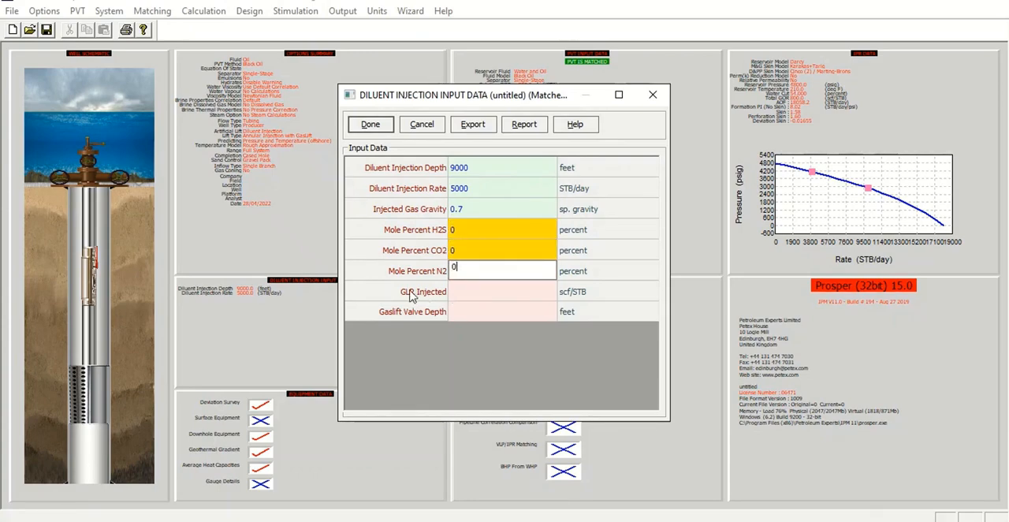
Step: Set the injected GLR to 50 scf/STB and the gaslift valve depth to 7500 feet, and accept the diluent injection data
{"action": "left_click", "coordinate": [481, 297]}
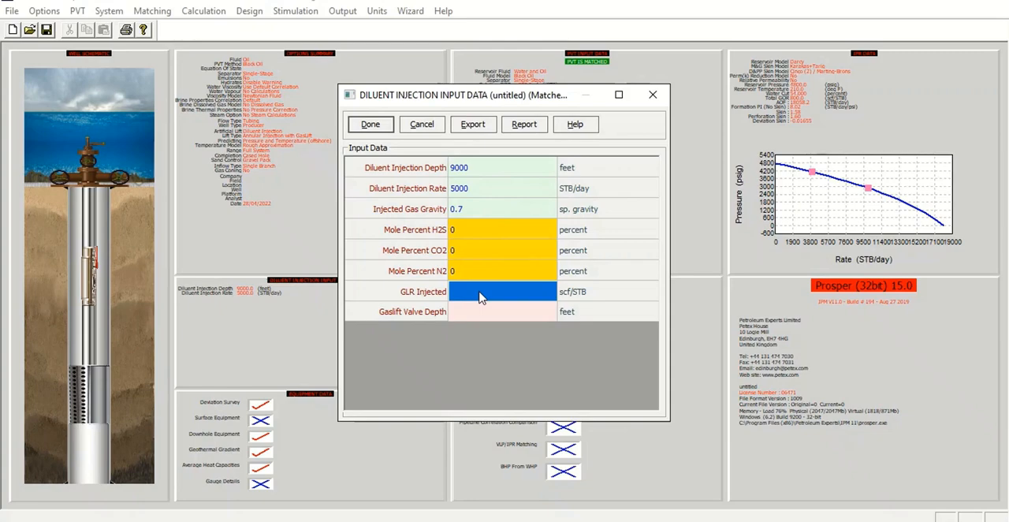
{"action": "type", "text": "50"}
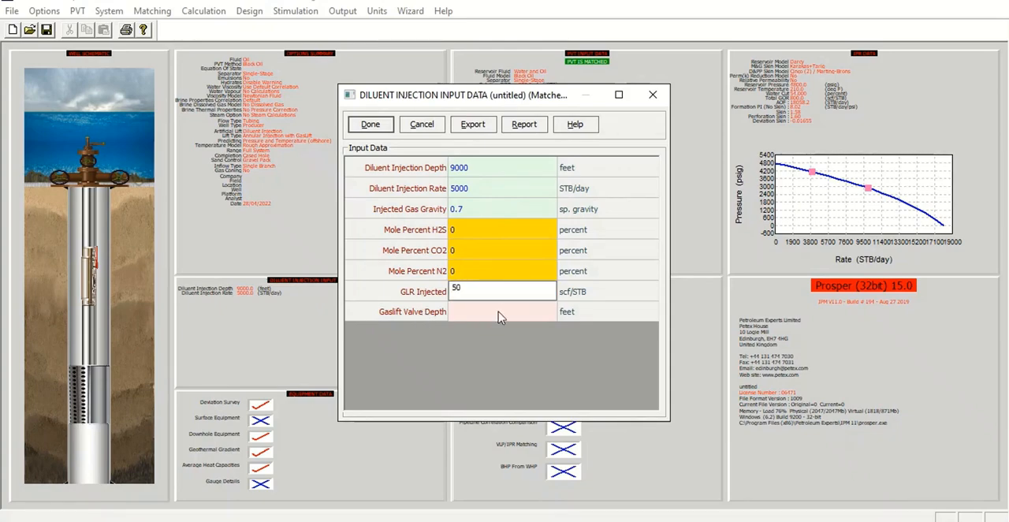
{"action": "left_click", "coordinate": [498, 314]}
{"action": "type", "text": "7500"}
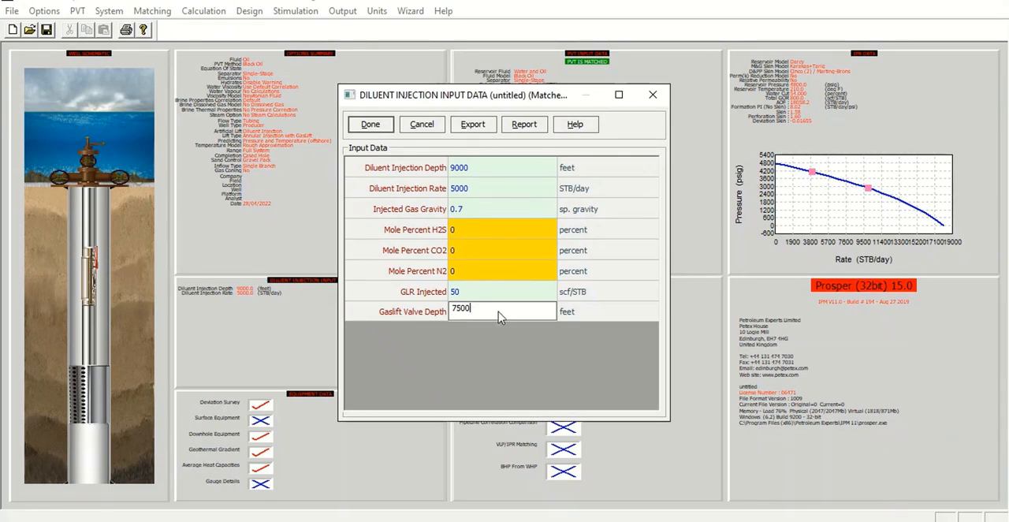
{"action": "left_click", "coordinate": [383, 125]}
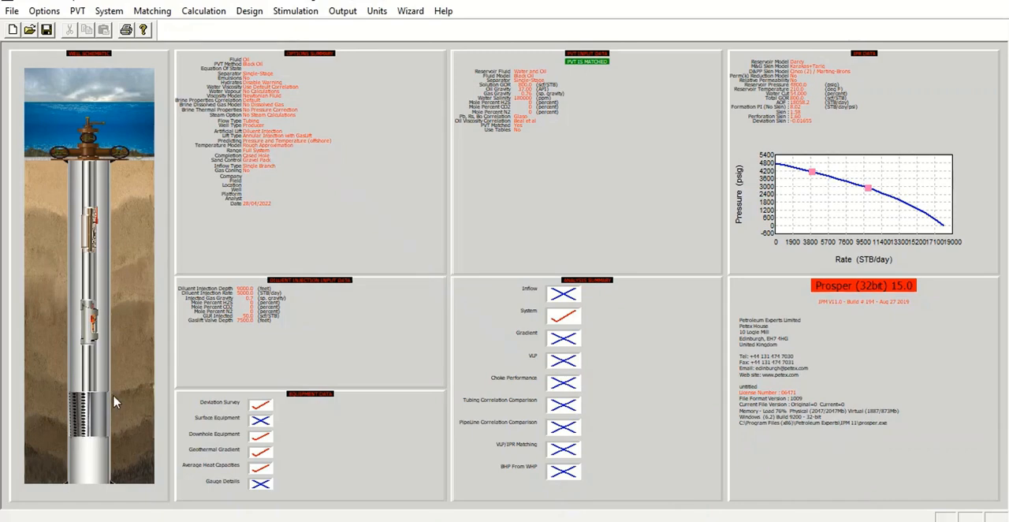
Step: Open the equipment data for the well
{"action": "left_click", "coordinate": [322, 433]}
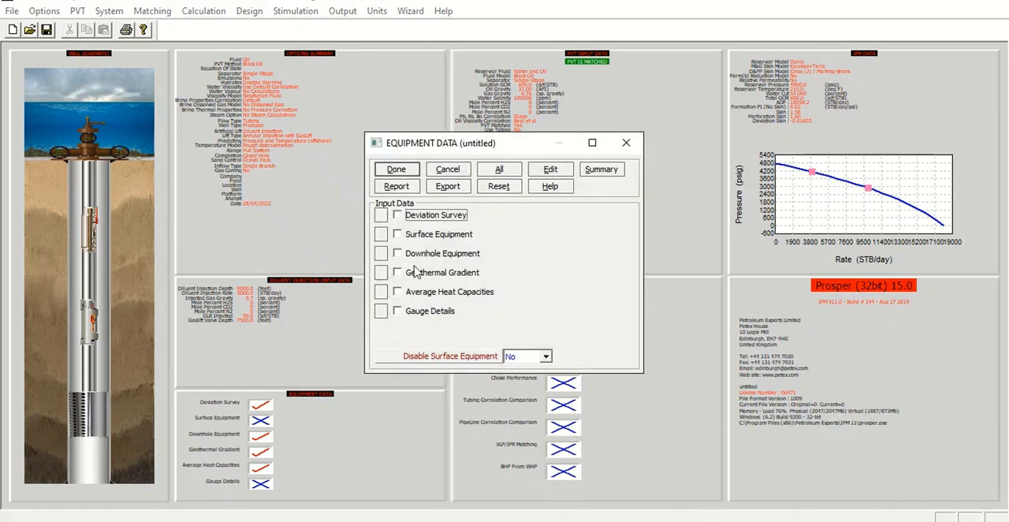